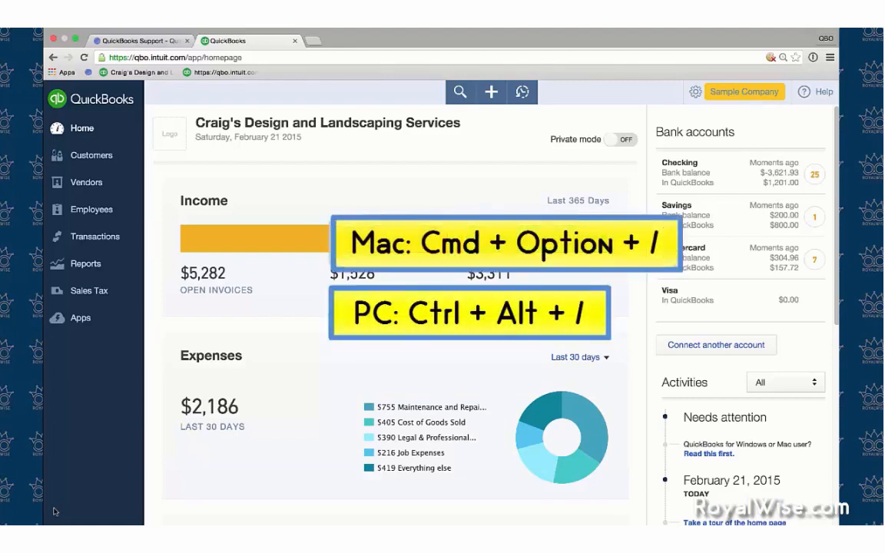
Step: Bring up the keyboard shortcuts reference, review its page and transaction shortcuts, and dismiss it
{"action": "key", "text": "ctrl+alt+slash"}
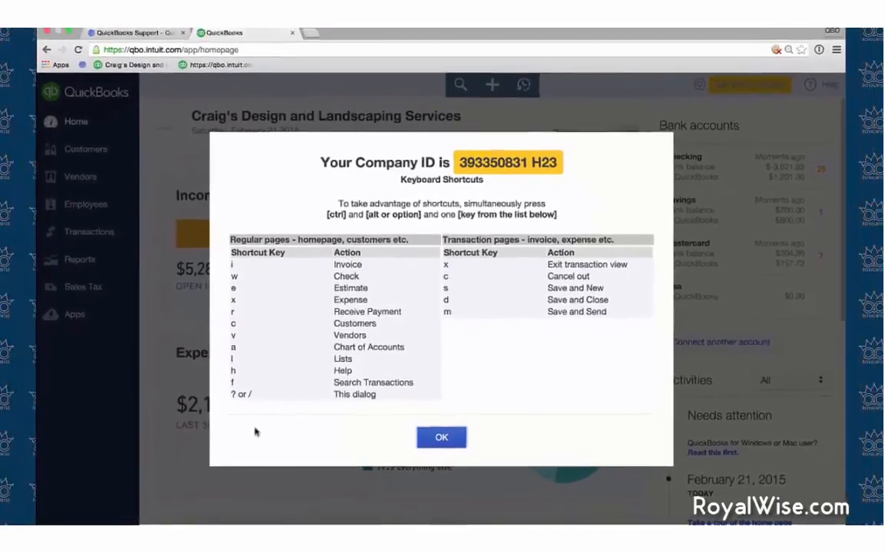
{"action": "left_click", "coordinate": [439, 440]}
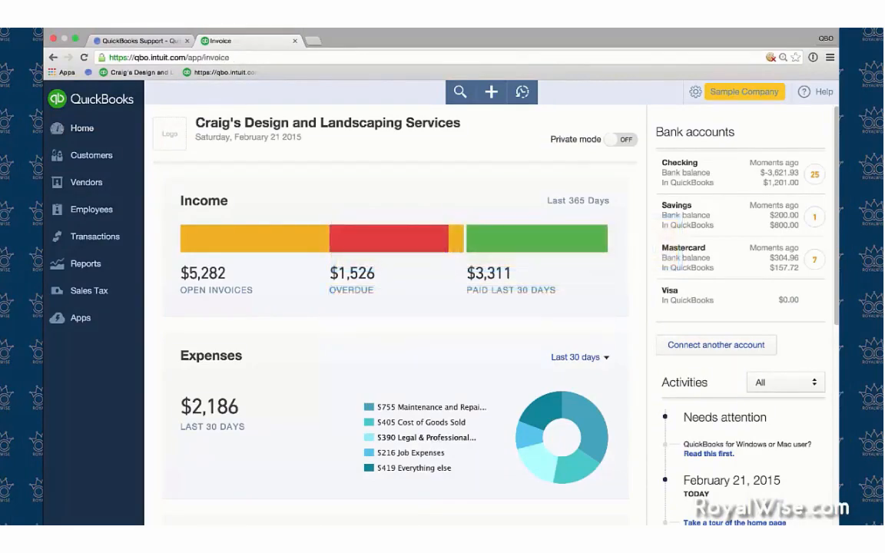
Step: Open a new blank invoice and cancel it, once by shortcut and once through the Create options
{"action": "key", "text": "super+alt+i"}
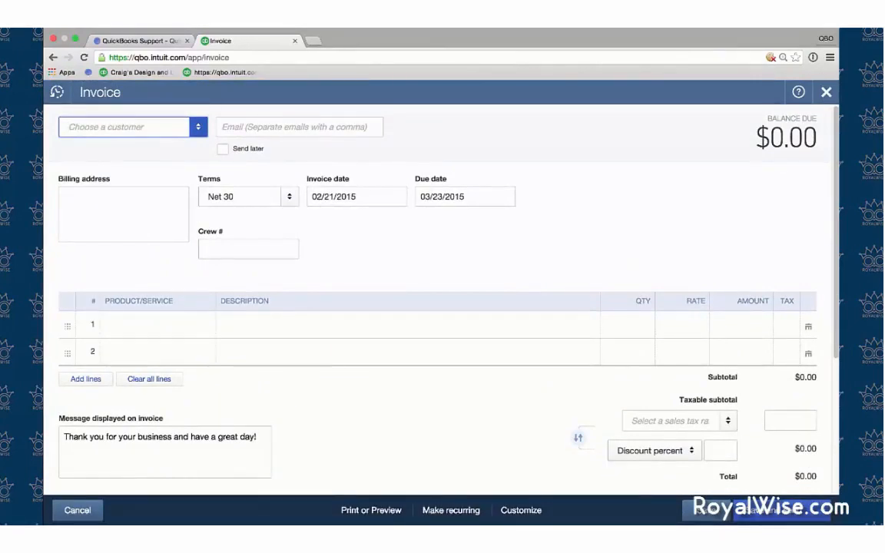
{"action": "left_click", "coordinate": [78, 510]}
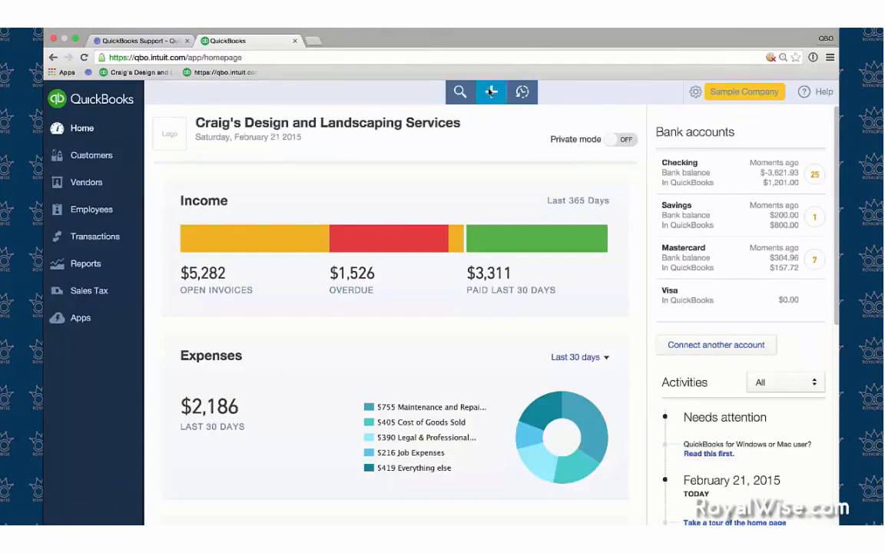
{"action": "left_click", "coordinate": [490, 91]}
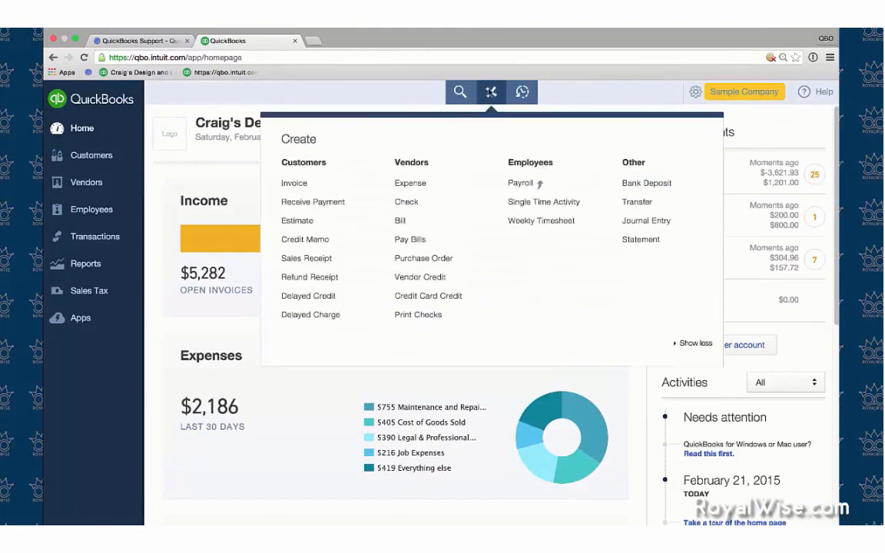
{"action": "left_click", "coordinate": [293, 185]}
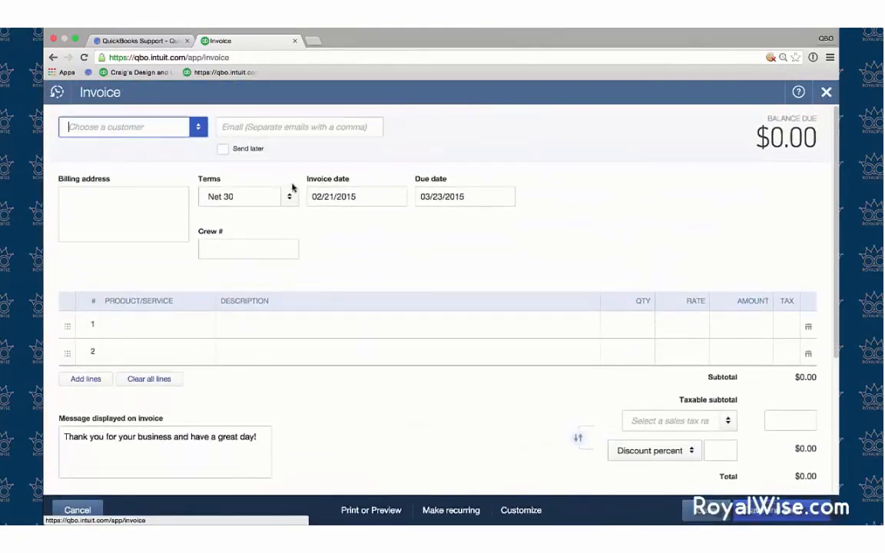
{"action": "left_click", "coordinate": [80, 510]}
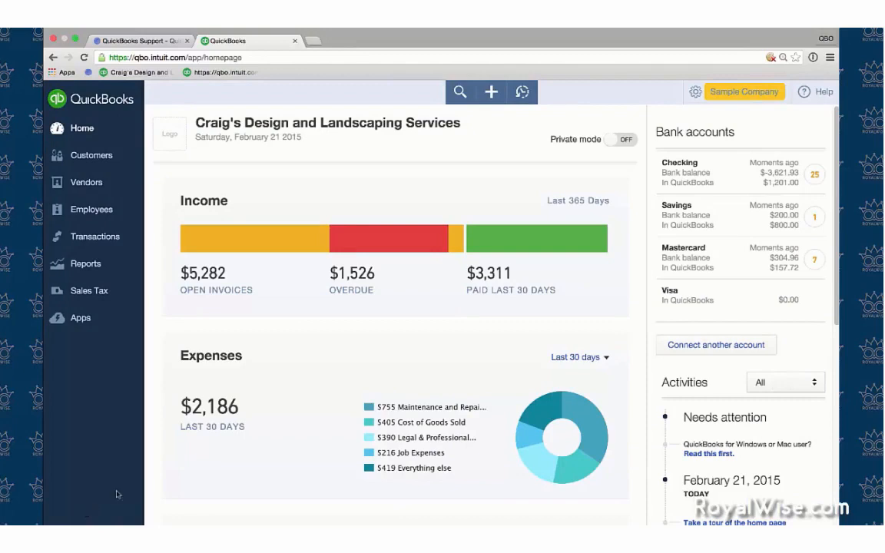
Step: Search the help for "Keyboard shortcuts" and open the QuickBooks Help article of that name
{"action": "left_click", "coordinate": [815, 95]}
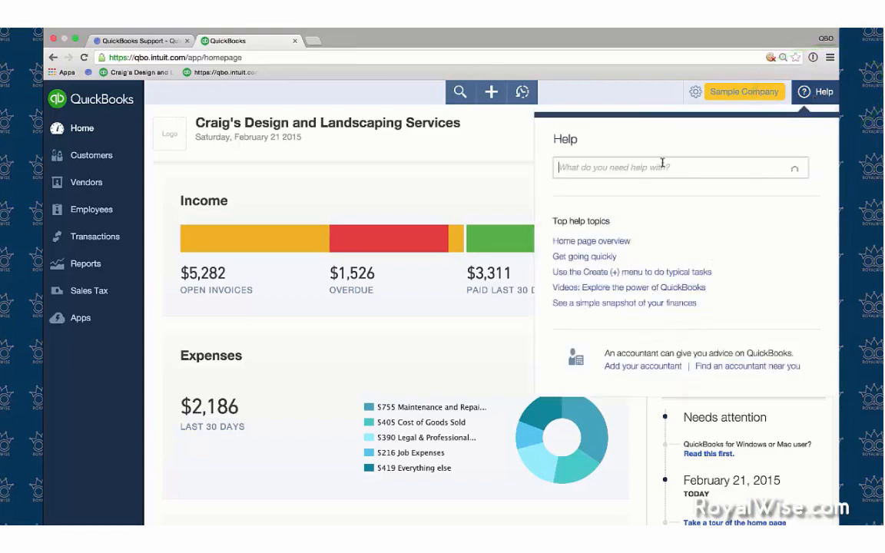
{"action": "left_click", "coordinate": [661, 166]}
{"action": "type", "text": "ke"}
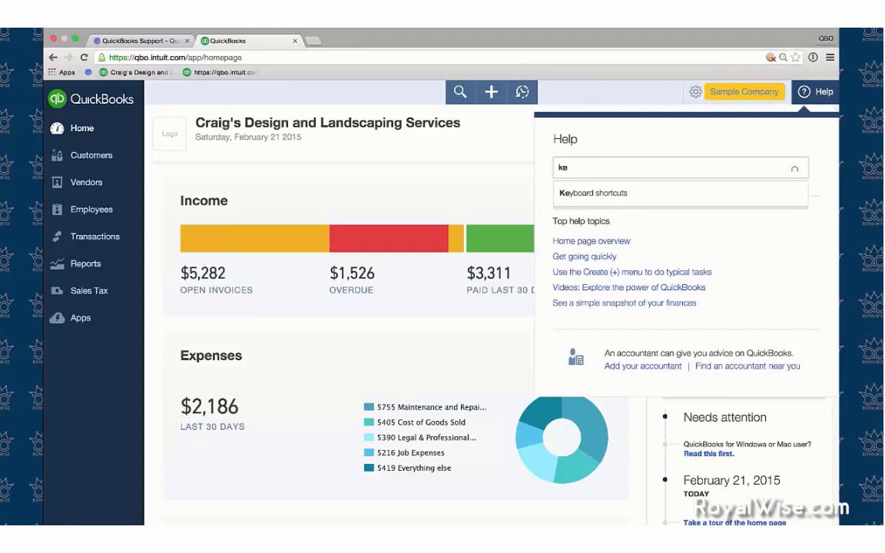
{"action": "left_click", "coordinate": [655, 192]}
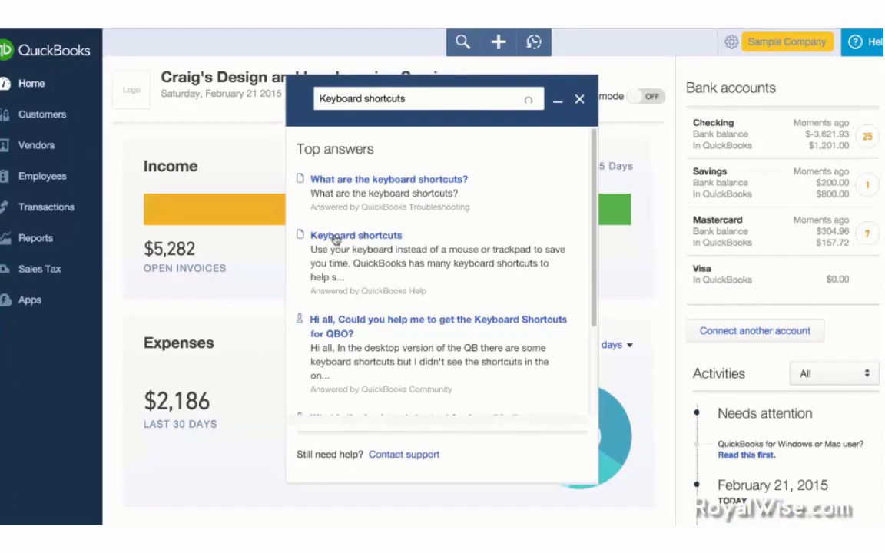
{"action": "left_click", "coordinate": [336, 240]}
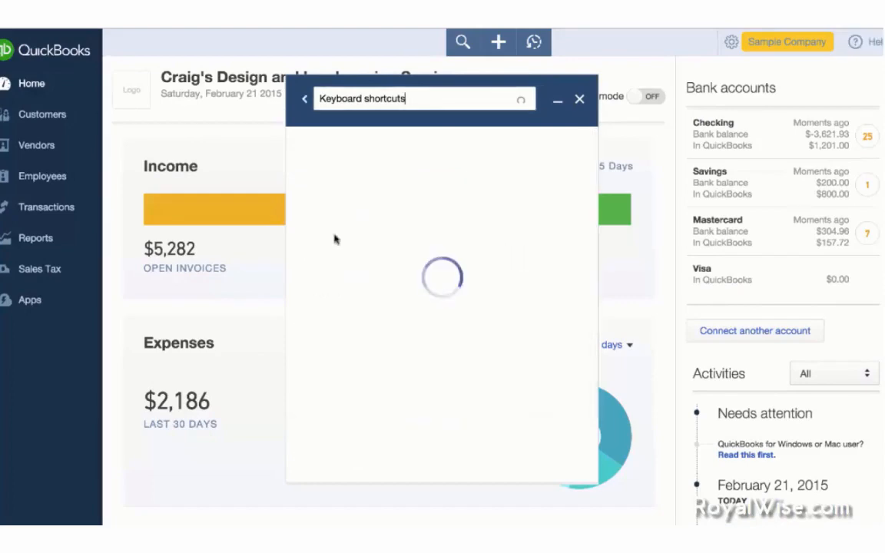
Step: Read the article's shortcuts for going to pages, working with forms, moving between fields and entering dates, and close the help
{"action": "scroll", "coordinate": [336, 240], "scroll_direction": "down", "scroll_amount": 5}
{"action": "scroll", "coordinate": [336, 240], "scroll_direction": "down", "scroll_amount": 3}
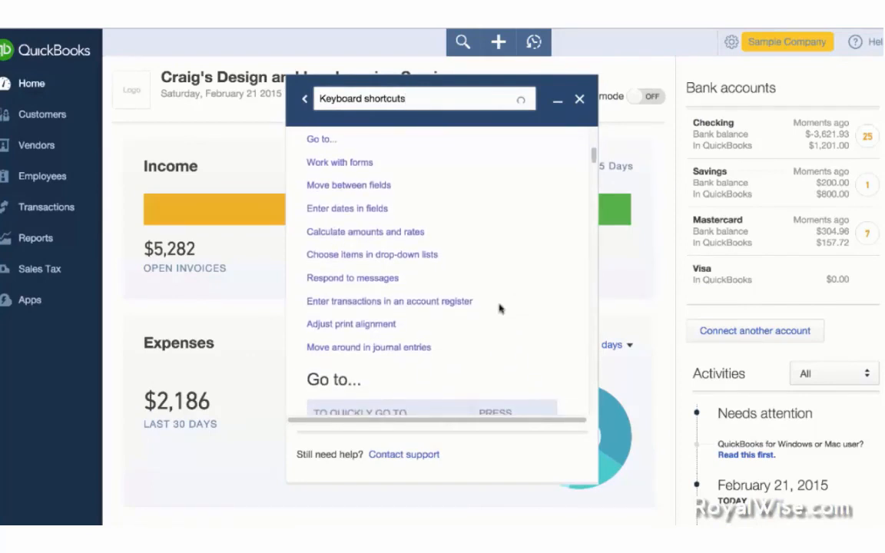
{"action": "scroll", "coordinate": [503, 311], "scroll_direction": "down", "scroll_amount": 5}
{"action": "scroll", "coordinate": [511, 317], "scroll_direction": "down", "scroll_amount": 1}
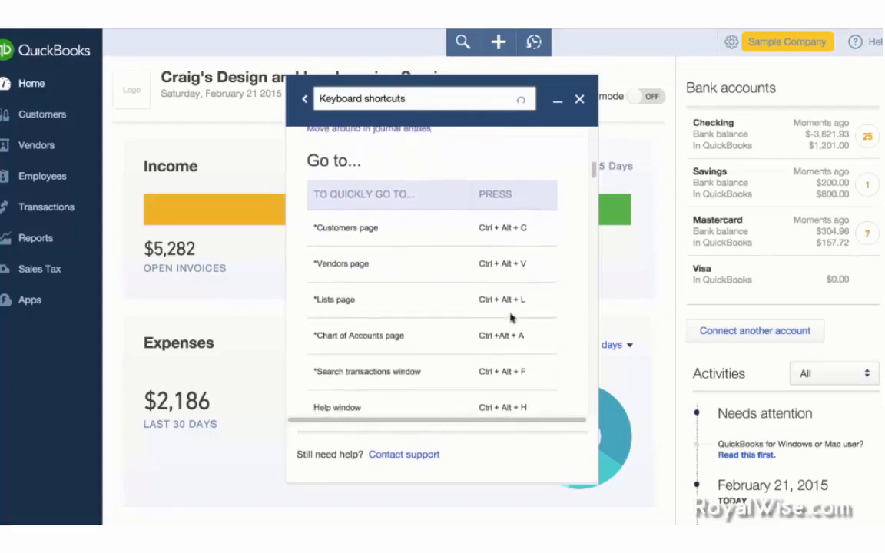
{"action": "scroll", "coordinate": [511, 318], "scroll_direction": "down", "scroll_amount": 1}
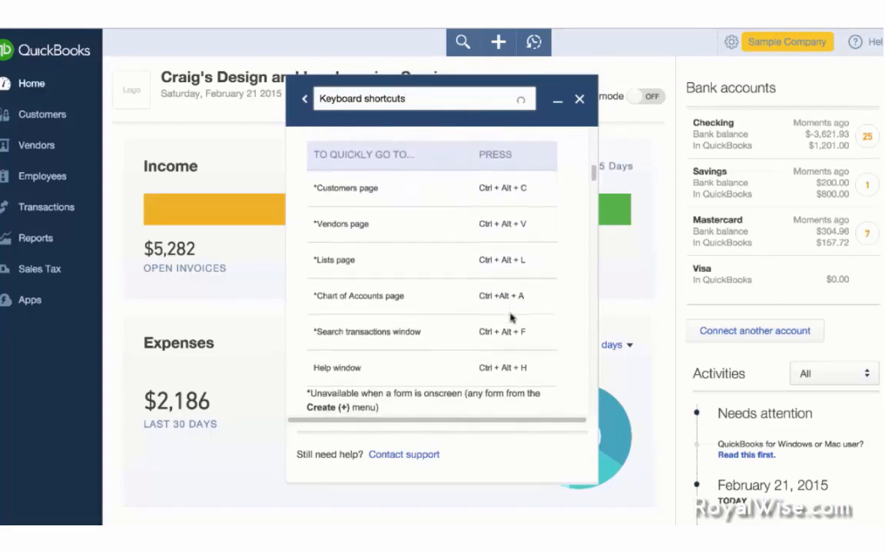
{"action": "scroll", "coordinate": [511, 318], "scroll_direction": "down", "scroll_amount": 8}
{"action": "scroll", "coordinate": [511, 318], "scroll_direction": "down", "scroll_amount": 5}
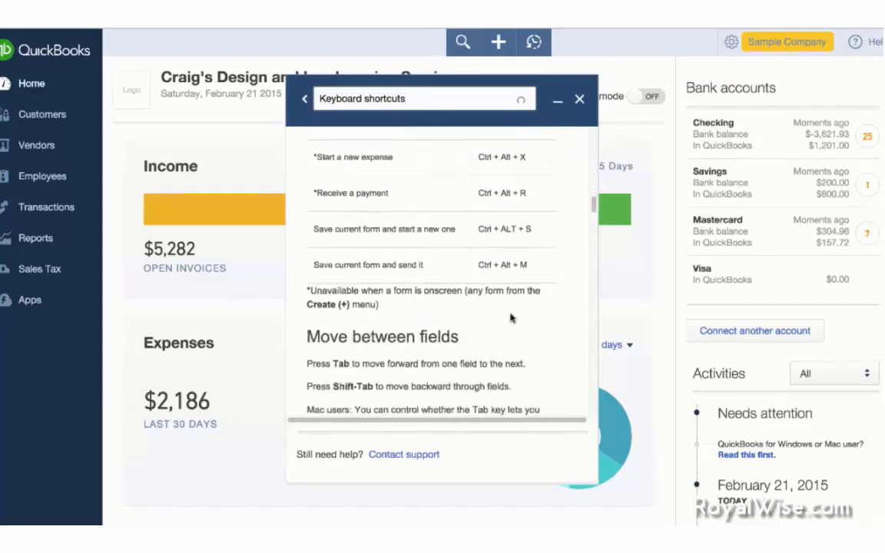
{"action": "scroll", "coordinate": [511, 318], "scroll_direction": "down", "scroll_amount": 4}
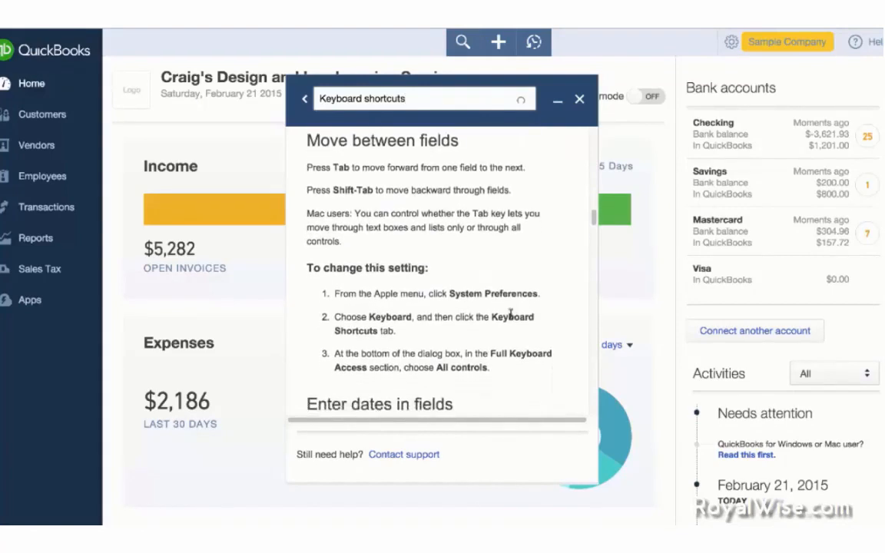
{"action": "scroll", "coordinate": [511, 317], "scroll_direction": "down", "scroll_amount": 2}
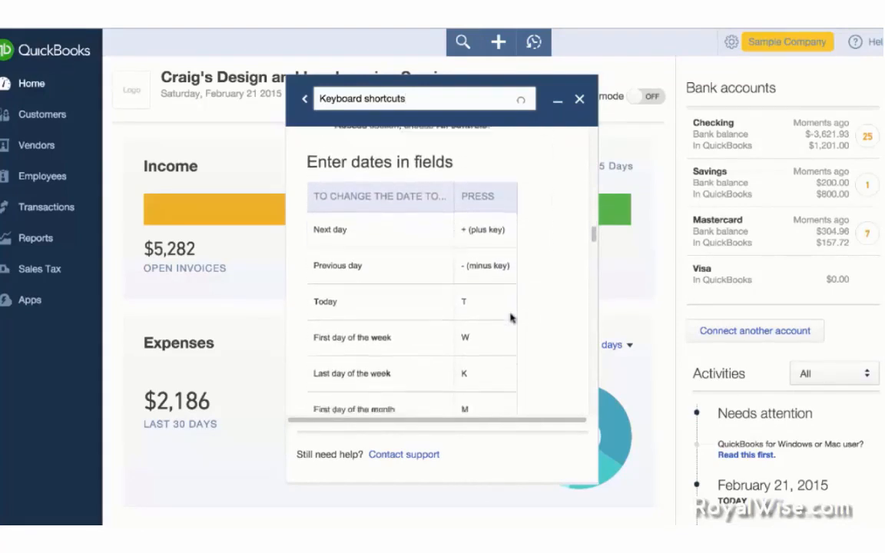
{"action": "scroll", "coordinate": [511, 318], "scroll_direction": "down", "scroll_amount": 1}
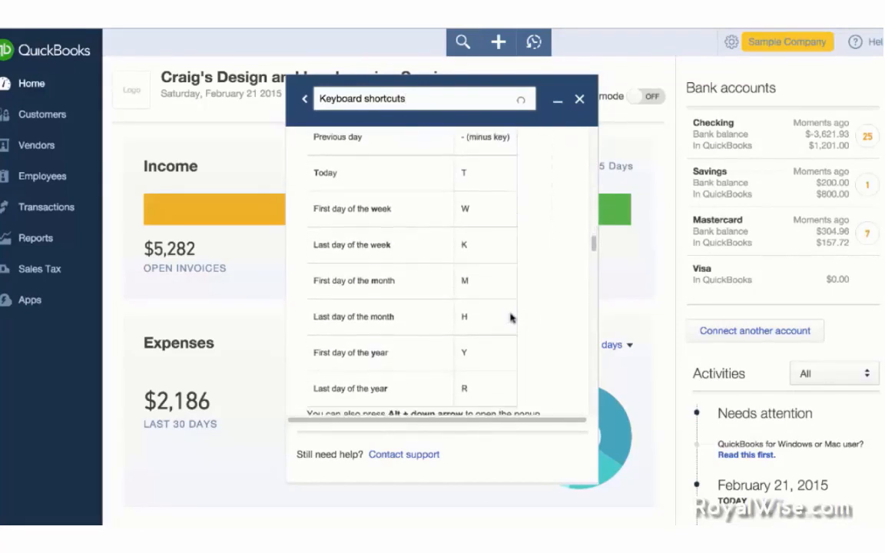
{"action": "scroll", "coordinate": [511, 318], "scroll_direction": "down", "scroll_amount": 4}
{"action": "scroll", "coordinate": [511, 317], "scroll_direction": "down", "scroll_amount": 2}
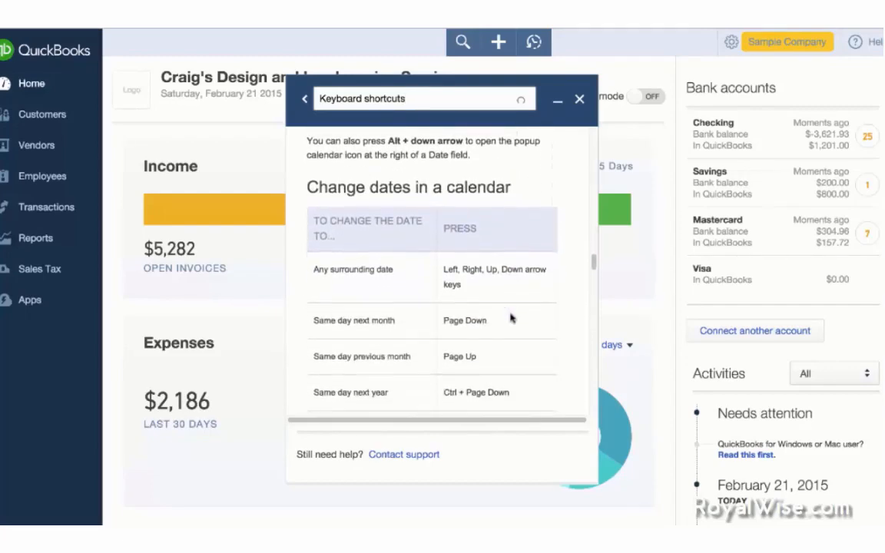
{"action": "left_click", "coordinate": [579, 98]}
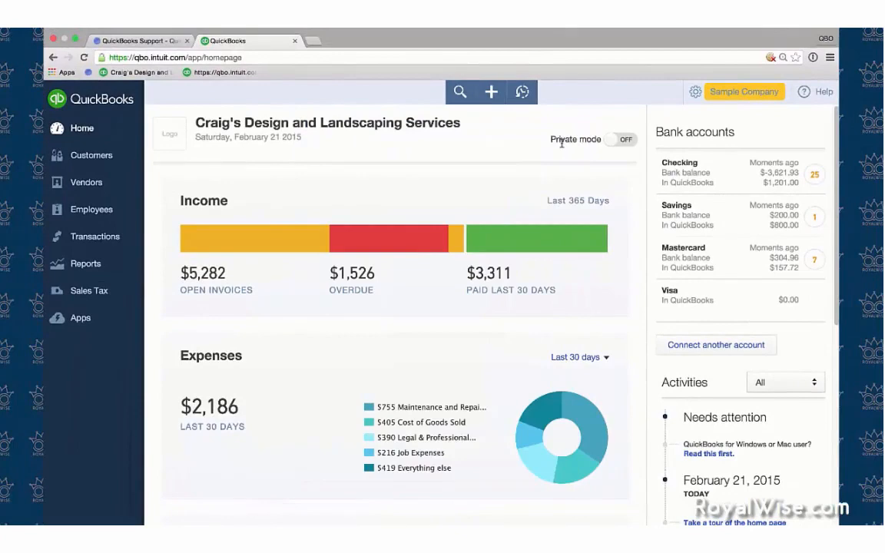
Step: Start a new invoice, browse other months and years in the invoice date calendar, and pick February 21, 2015
{"action": "key", "text": "super+alt+i"}
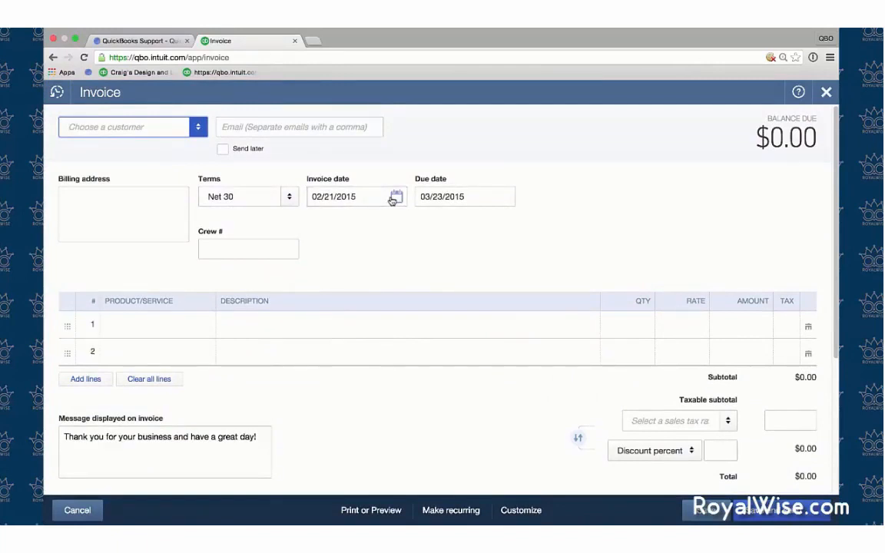
{"action": "left_click", "coordinate": [394, 197]}
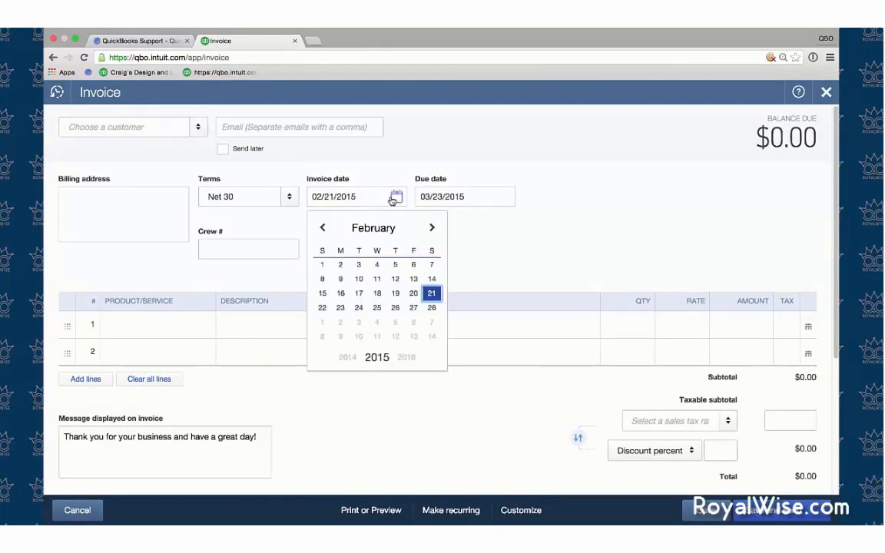
{"action": "left_click", "coordinate": [432, 229]}
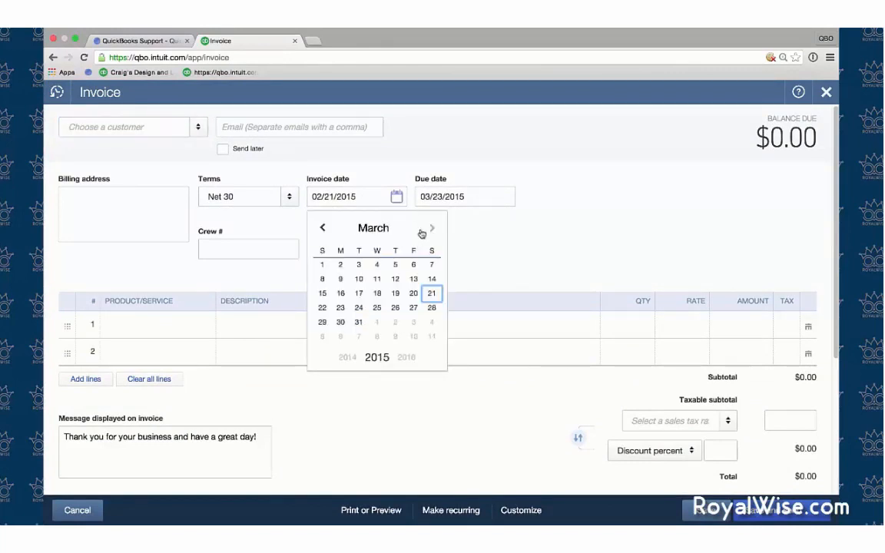
{"action": "left_click", "coordinate": [323, 229]}
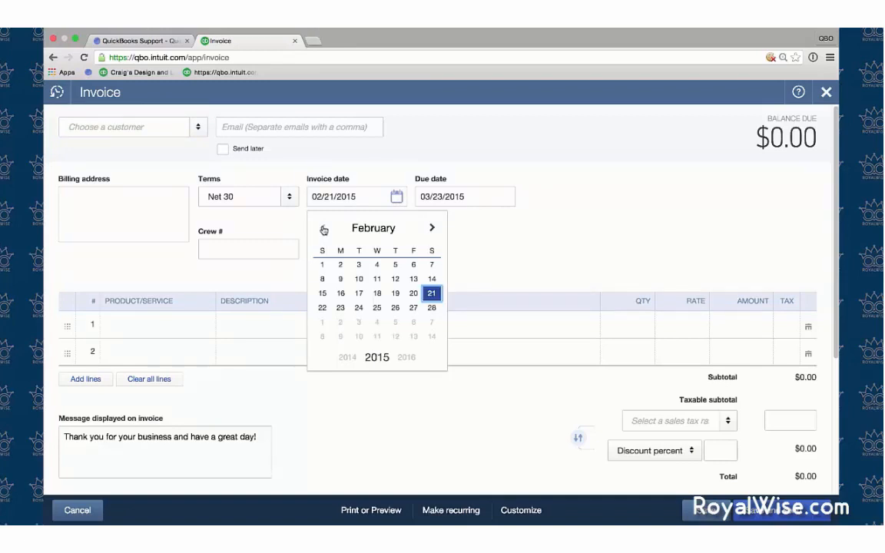
{"action": "left_click", "coordinate": [349, 357]}
{"action": "left_click", "coordinate": [405, 358]}
{"action": "left_click", "coordinate": [431, 295]}
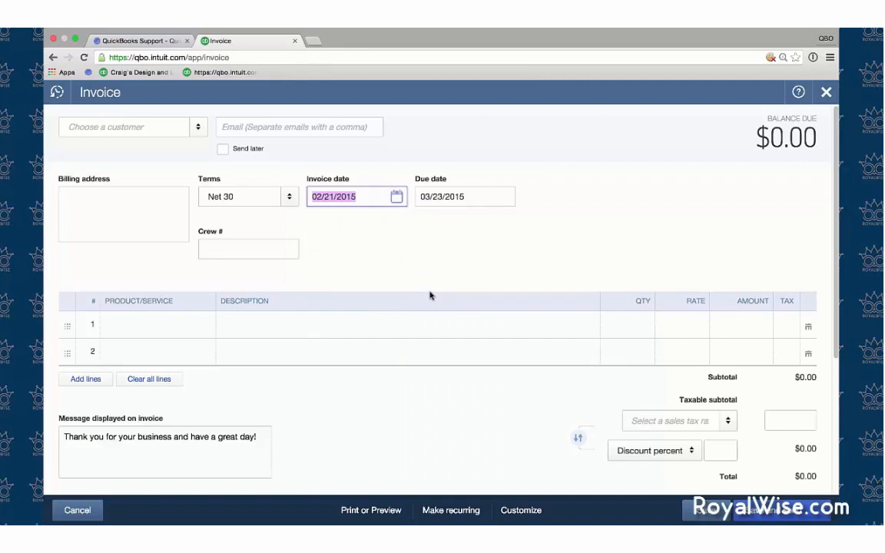
Step: Advance the invoice date one day at a time by five days to 02/26/2015
{"action": "key", "text": "plus"}
{"action": "key", "text": "plus"}
{"action": "key", "text": "plus"}
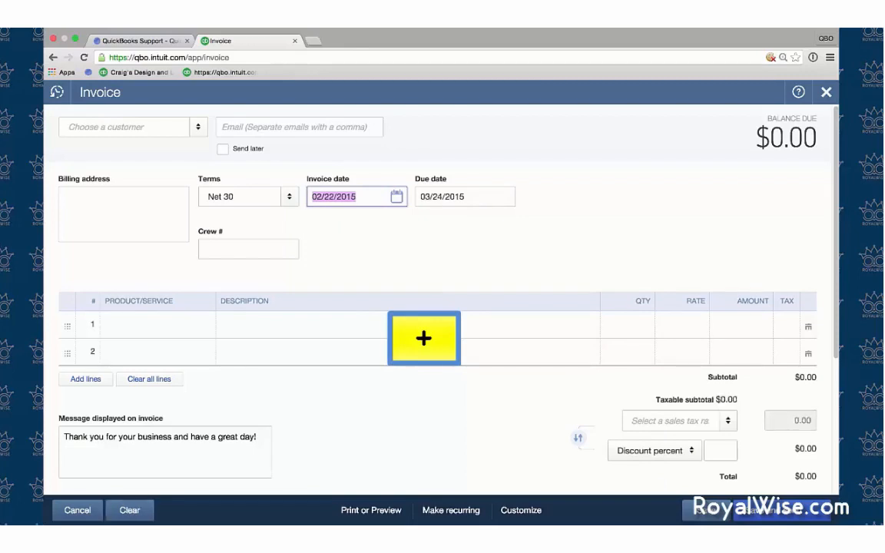
{"action": "key", "text": "plus"}
{"action": "key", "text": "plus"}
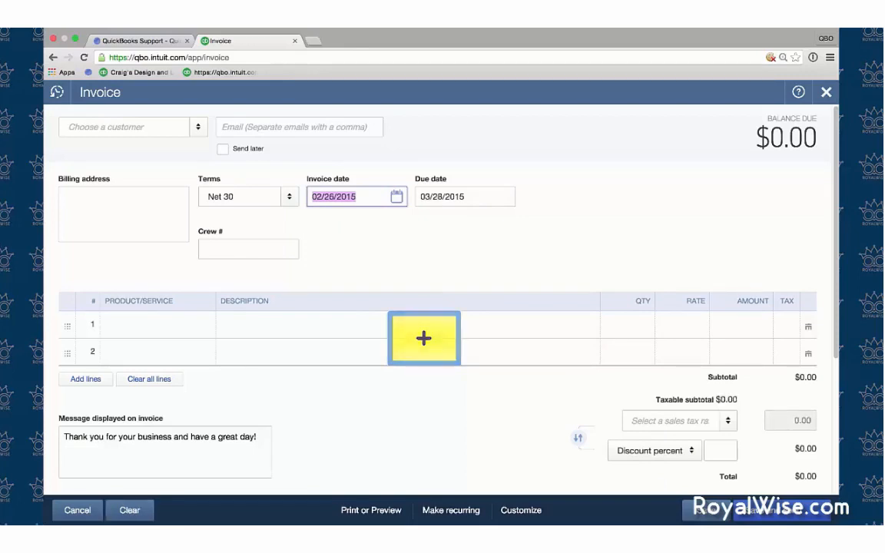
Step: Move the invoice date back one day at a time to 02/21/2015
{"action": "key", "text": "minus"}
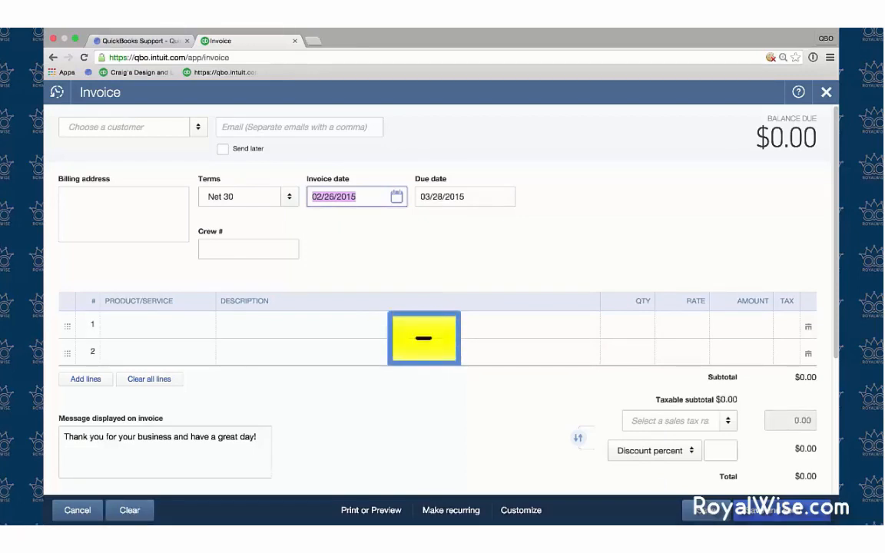
{"action": "key", "text": "minus"}
{"action": "key", "text": "minus"}
{"action": "key", "text": "minus"}
{"action": "key", "text": "minus"}
{"action": "key", "text": "minus"}
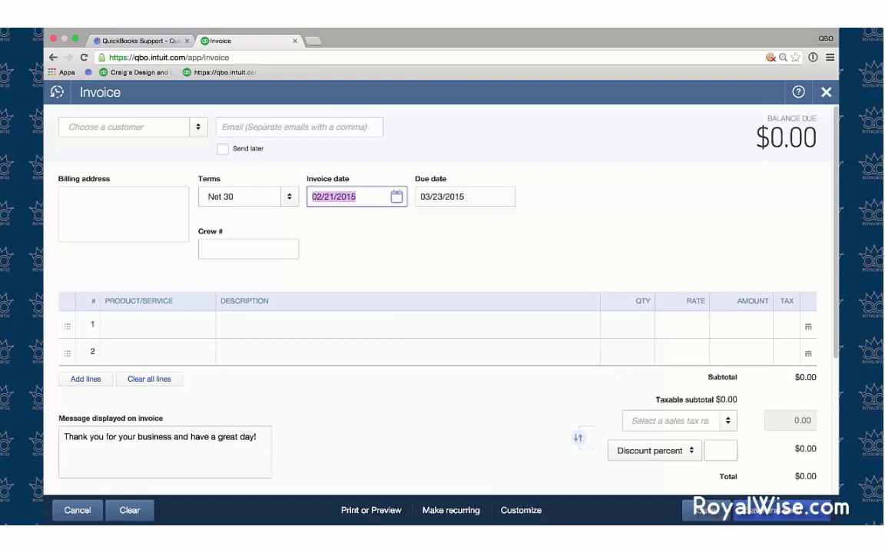
Step: Enter 3/1 as the invoice date without a year and move on to the due date
{"action": "type", "text": "3/1/"}
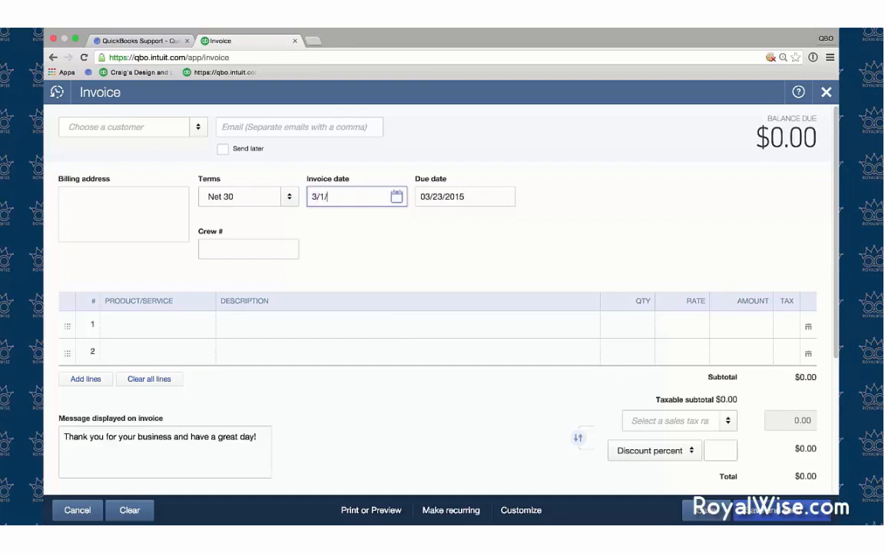
{"action": "key", "text": "BackSpace"}
{"action": "key", "text": "Tab"}
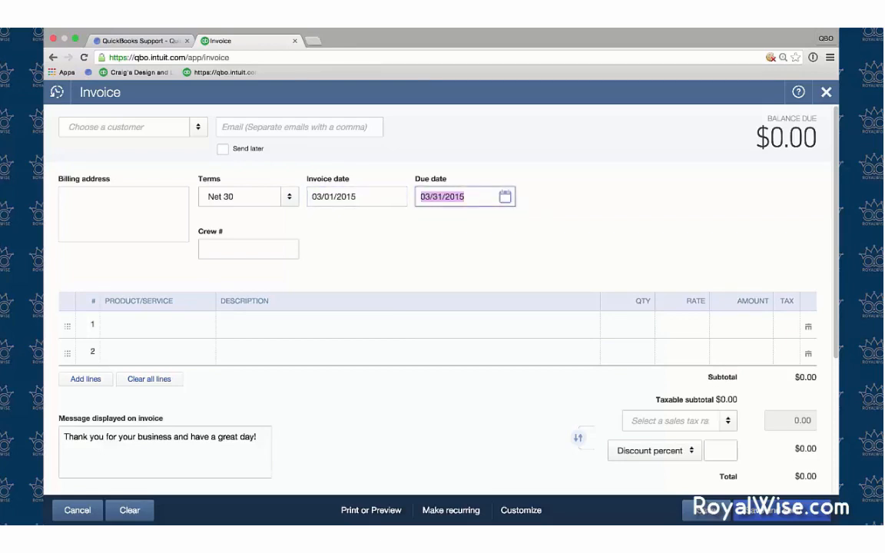
Step: Shift the invoice date to the month's end, 03/31/2015, its start, 03/01/2015, and finally the year's first day, 01/01/2015
{"action": "left_click", "coordinate": [362, 196]}
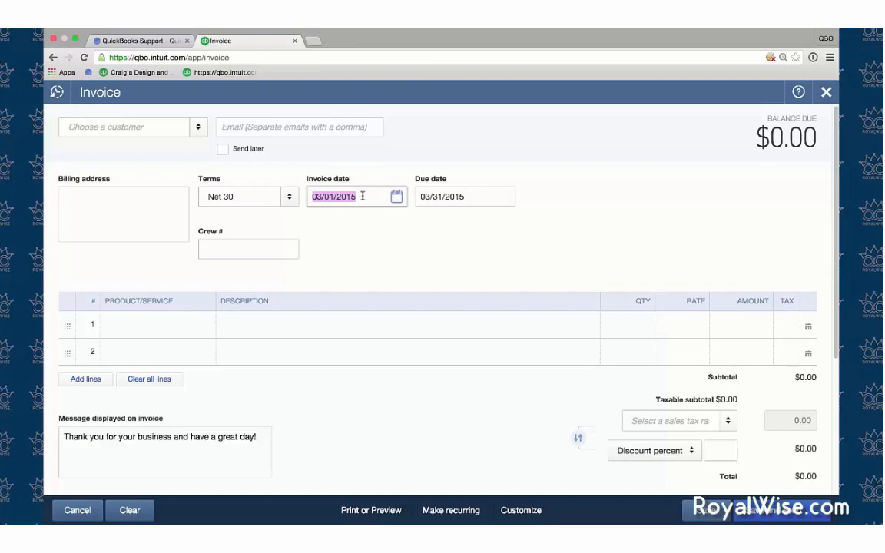
{"action": "key", "text": "h"}
{"action": "key", "text": "m"}
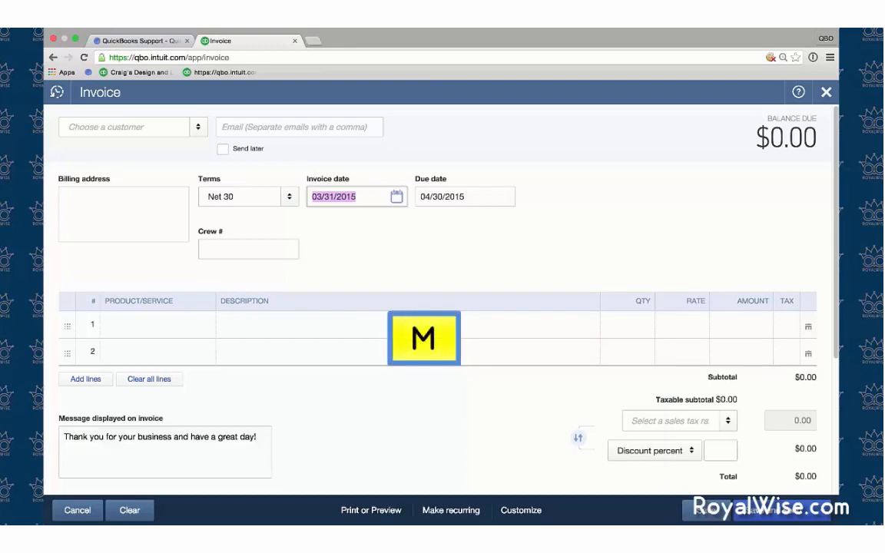
{"action": "key", "text": "m"}
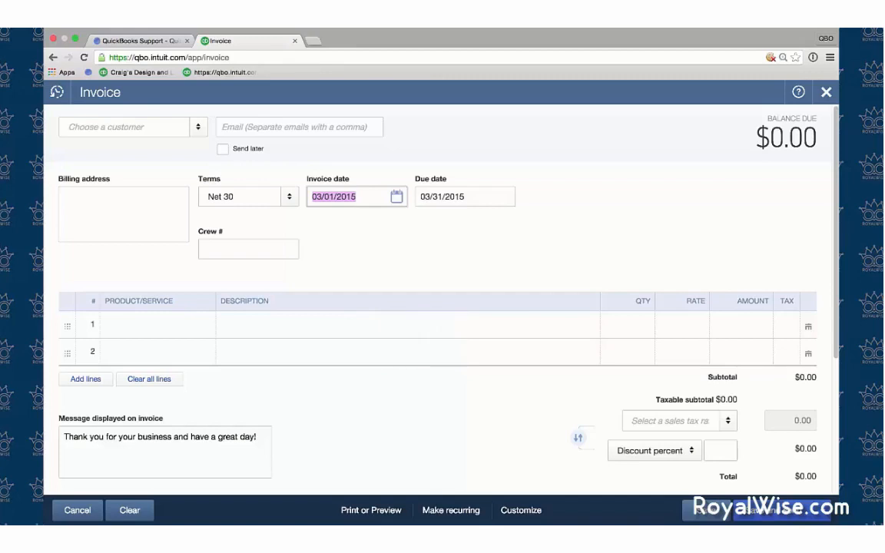
{"action": "key", "text": "y"}
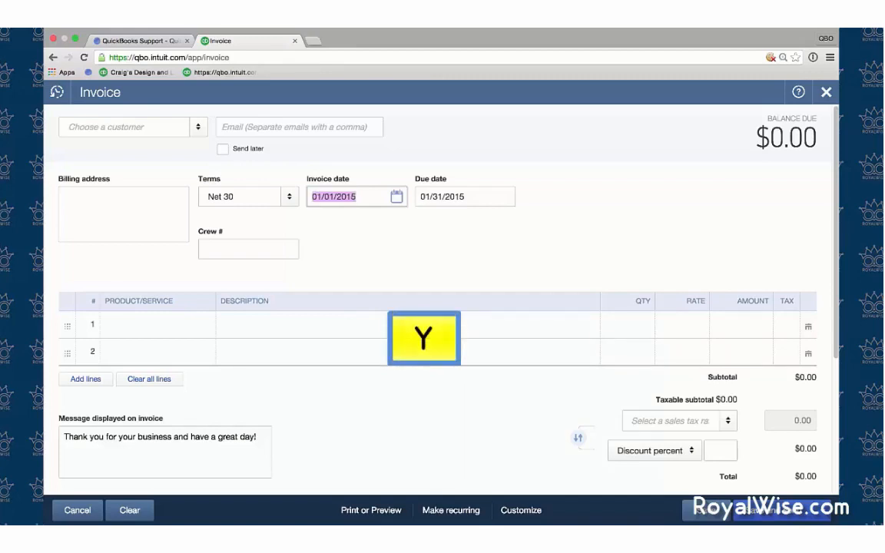
Step: Shift the invoice date to the year's end, 12/31/2015, through further month and week jumps, and finally to the week's end, 02/28/2015
{"action": "key", "text": "r"}
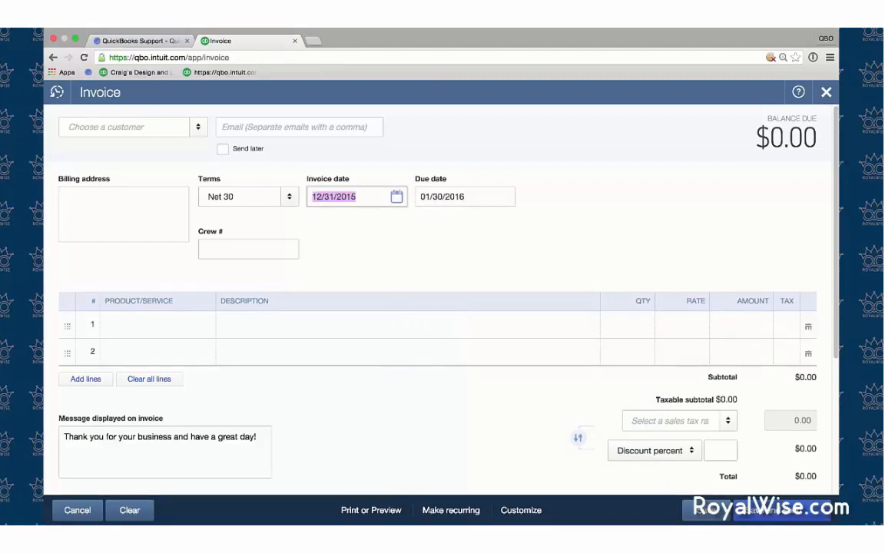
{"action": "key", "text": "y"}
{"action": "key", "text": "h"}
{"action": "key", "text": "h"}
{"action": "key", "text": "plus"}
{"action": "key", "text": "w"}
{"action": "key", "text": "k"}
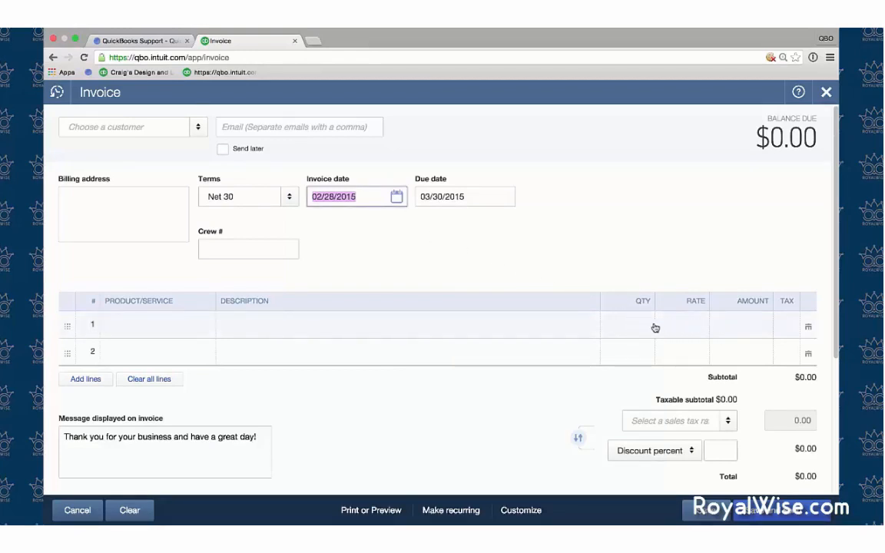
Step: Calculate the first line item's rate by entering the sum 12+3
{"action": "left_click", "coordinate": [680, 328]}
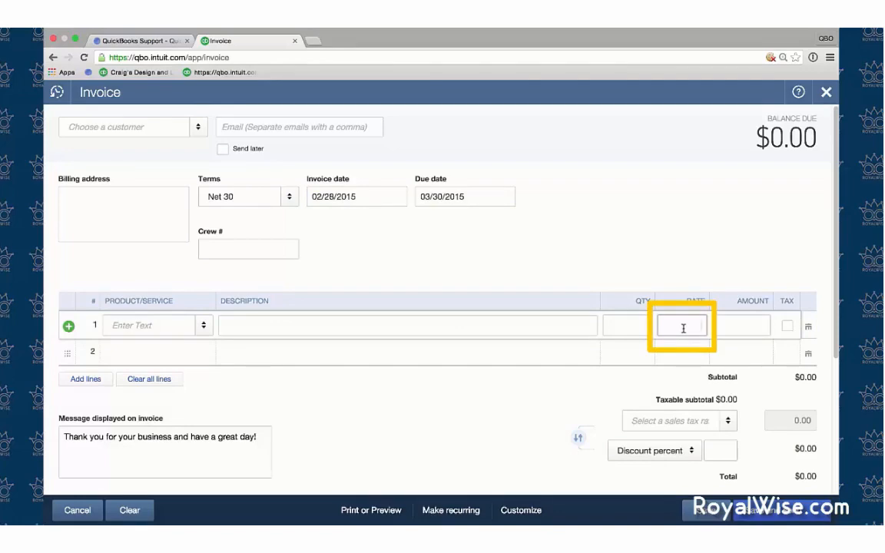
{"action": "type", "text": "12"}
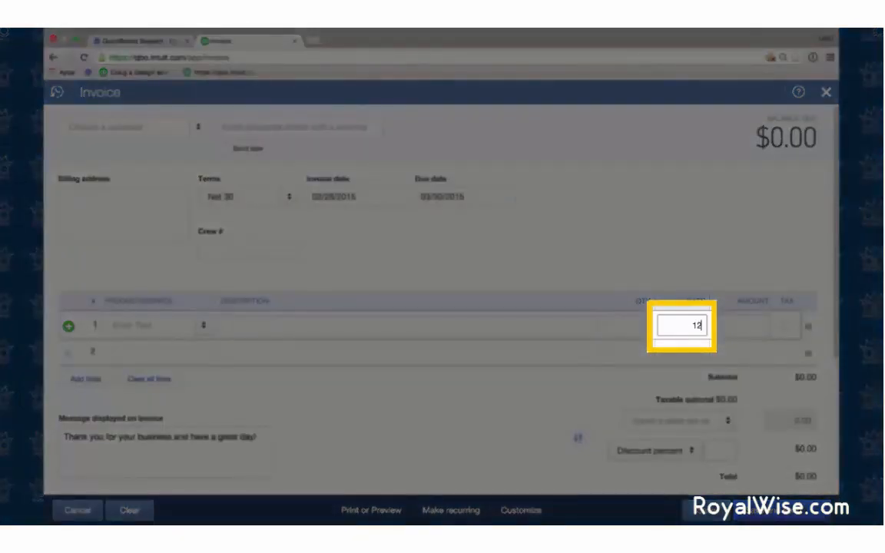
{"action": "type", "text": "+3"}
{"action": "key", "text": "Tab"}
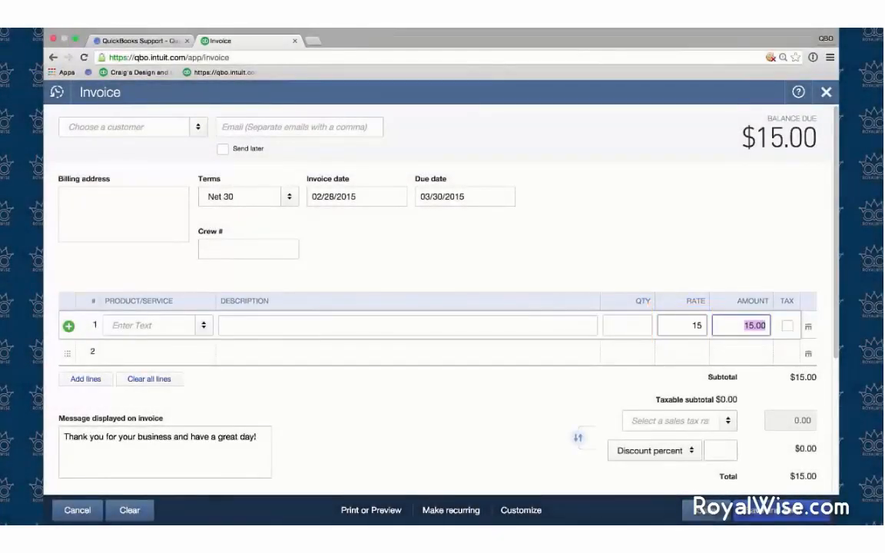
Step: Subtract 4 from the first line item's rate by extending its value to the calculation 15-4
{"action": "left_click", "coordinate": [695, 325]}
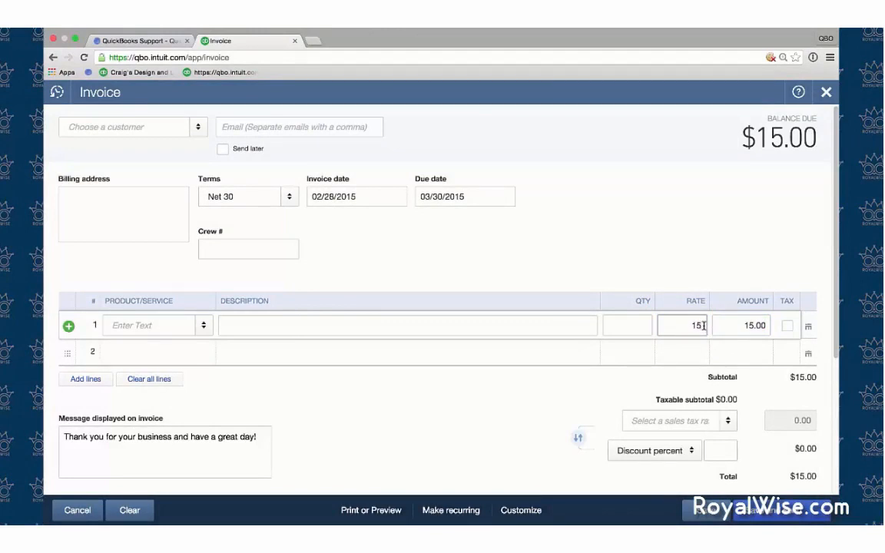
{"action": "left_click_drag", "start_coordinate": [702, 325], "coordinate": [677, 324]}
{"action": "key", "text": "Right"}
{"action": "type", "text": "-"}
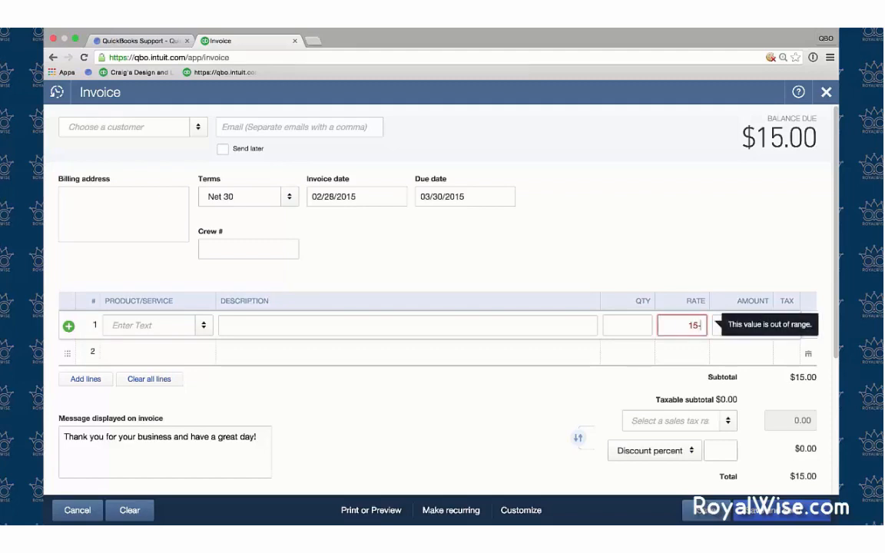
{"action": "type", "text": "4"}
{"action": "key", "text": "Tab"}
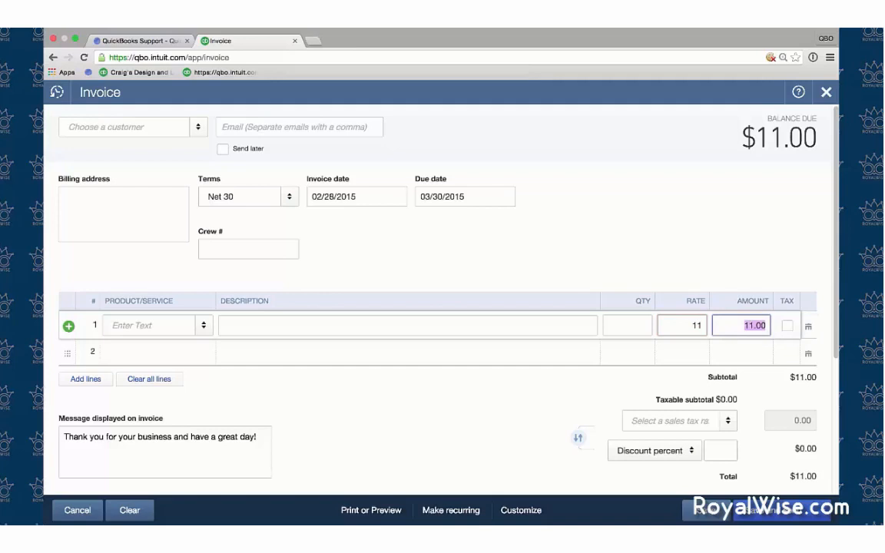
Step: Try the multiplication 3*3 as the first line item's rate and replace it with the division 3/2
{"action": "left_click", "coordinate": [682, 324]}
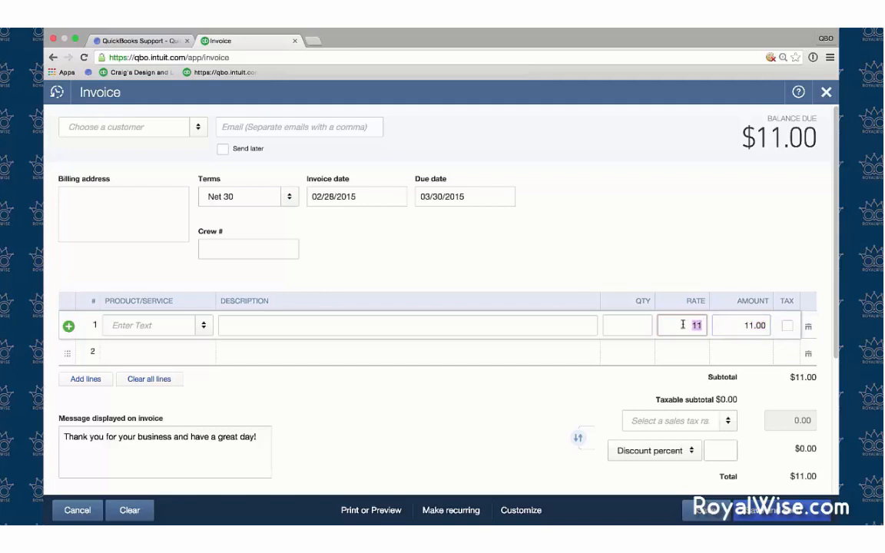
{"action": "type", "text": "3*3"}
{"action": "type", "text": "/"}
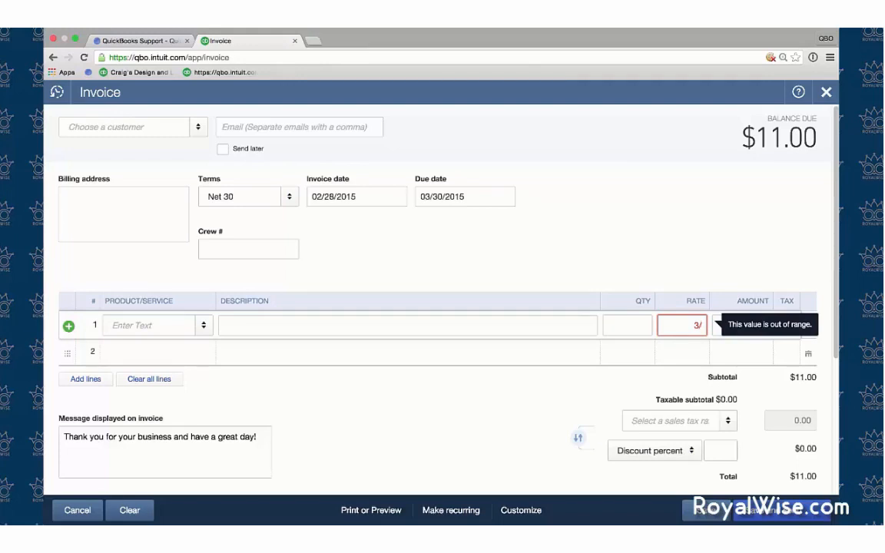
{"action": "type", "text": "2"}
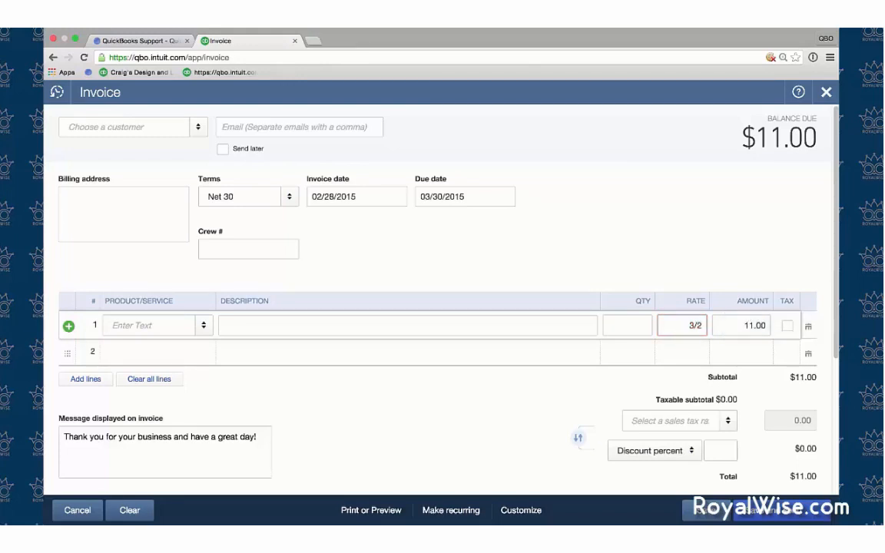
{"action": "key", "text": "Tab"}
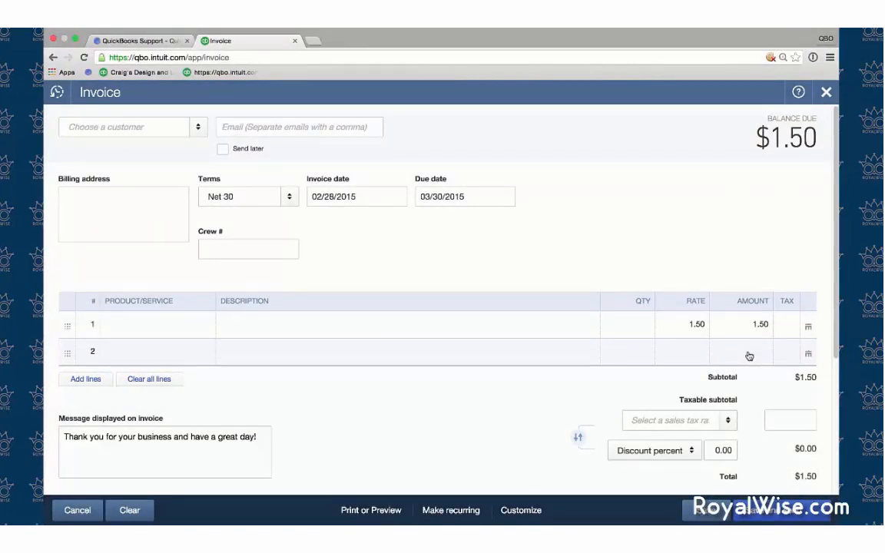
Step: Exit the invoice form without saving it
{"action": "key", "text": "Escape"}
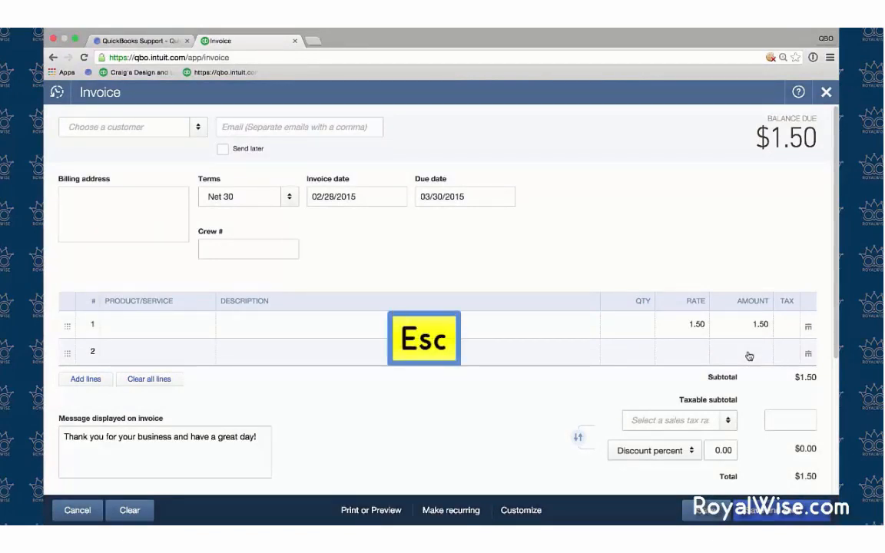